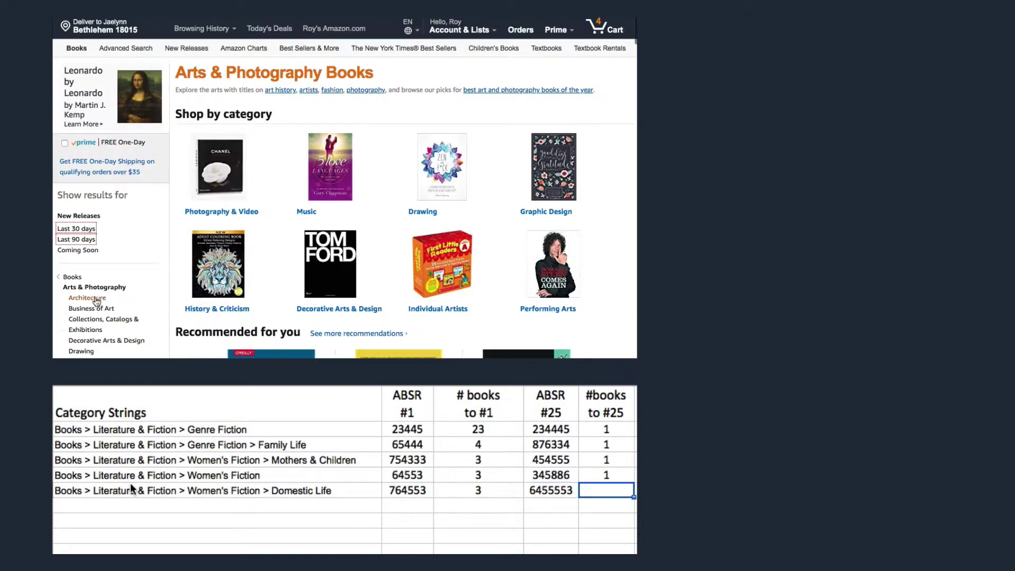
# Step: Open the Architecture category on Amazon and enter 1 as the Domestic Life row's number of books to #25
pyautogui.click(97, 301)
pyautogui.write('1')
pyautogui.press('Return')
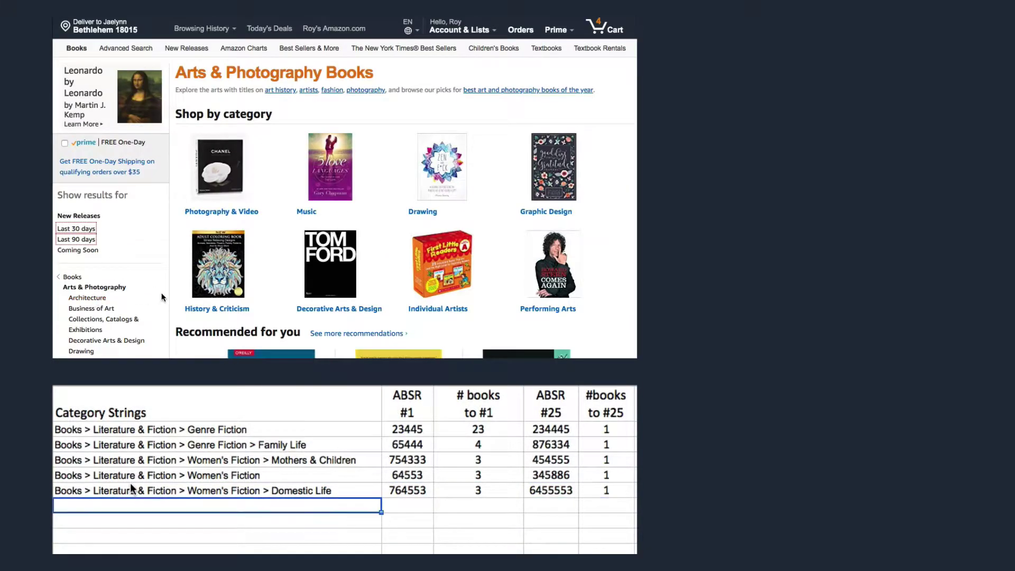
# Step: Add a row for Books > Literature & Fiction > Women's Fiction > Friendship with ABSR #1 6543332, and open Amazon's Buildings subcategory
pyautogui.write("Books > Literature & Fiction > Women's Fiction > Friendship")
pyautogui.press('Tab')
pyautogui.click(89, 277)
pyautogui.write('6543332')
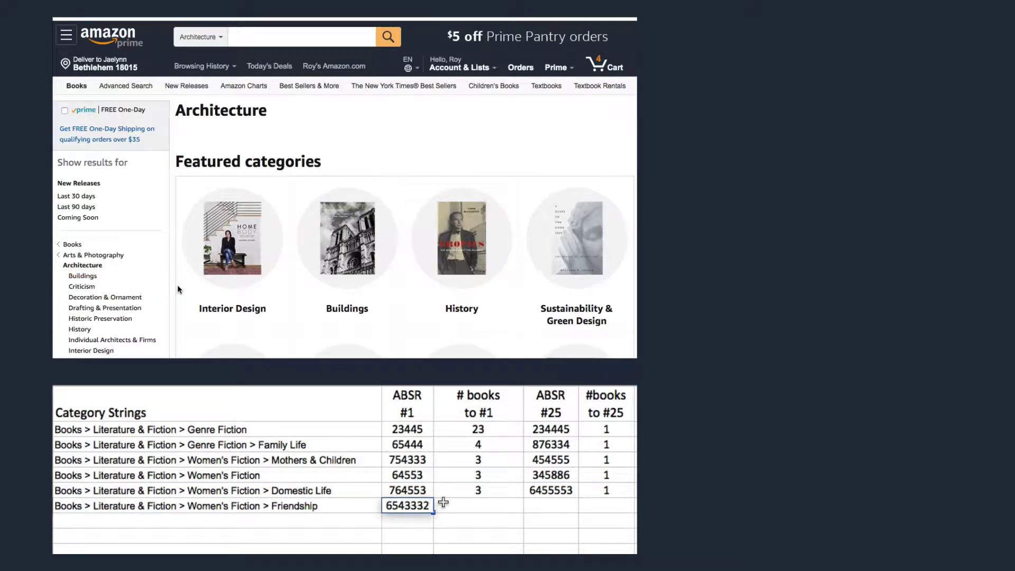
# Step: Complete the Friendship row with 1 book to #1, ABSR #25 999456 and 1 book to #25
pyautogui.press('Tab')
pyautogui.write('1')
pyautogui.press('Tab')
pyautogui.write('99945')
pyautogui.write('6')
pyautogui.press('Tab')
pyautogui.write('1')
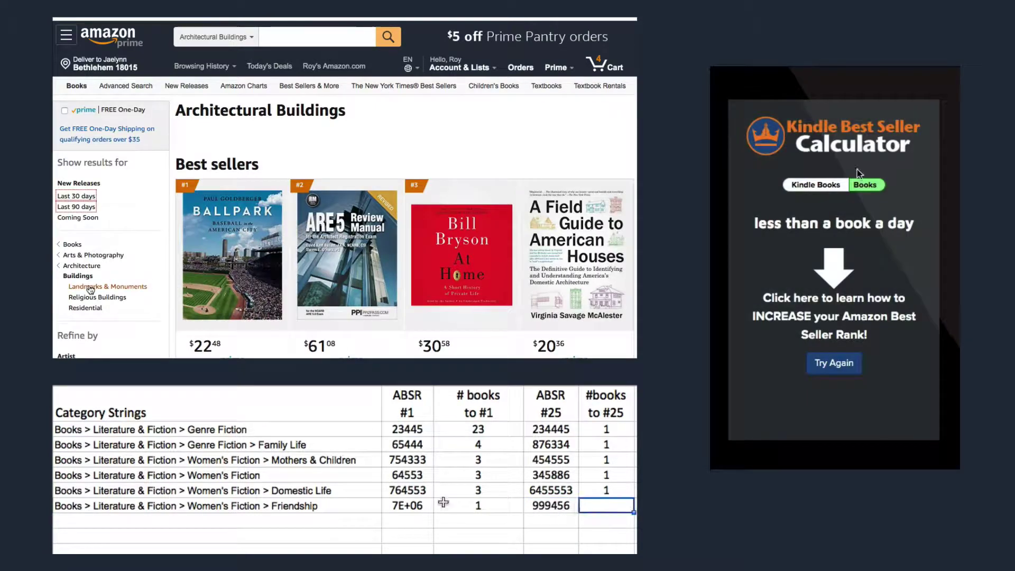
pyautogui.press('Return')
# Step: Reset the sales calculator, open Amazon's Landmarks & Monuments category, and add the category string Books > Literature & Fiction > Literary
pyautogui.click(834, 362)
pyautogui.click(91, 287)
pyautogui.write('Books > Literature & Fiction > Literary')
pyautogui.click(408, 525)
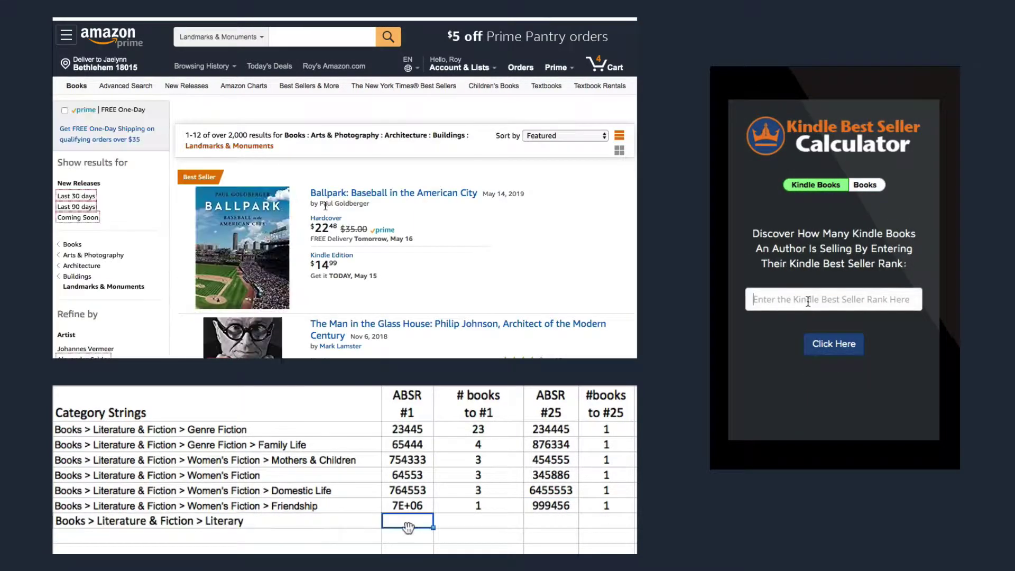
# Step: Open the Ballpark book page and fill the Literary row with ABSR #1 654334, 1 book to #1, ABSR #25 998324 and 1 book to #25
pyautogui.write('654334')
pyautogui.click(353, 196)
pyautogui.press('Tab')
pyautogui.write('1')
pyautogui.press('Tab')
pyautogui.write('998324')
pyautogui.press('Tab')
pyautogui.press('Return')
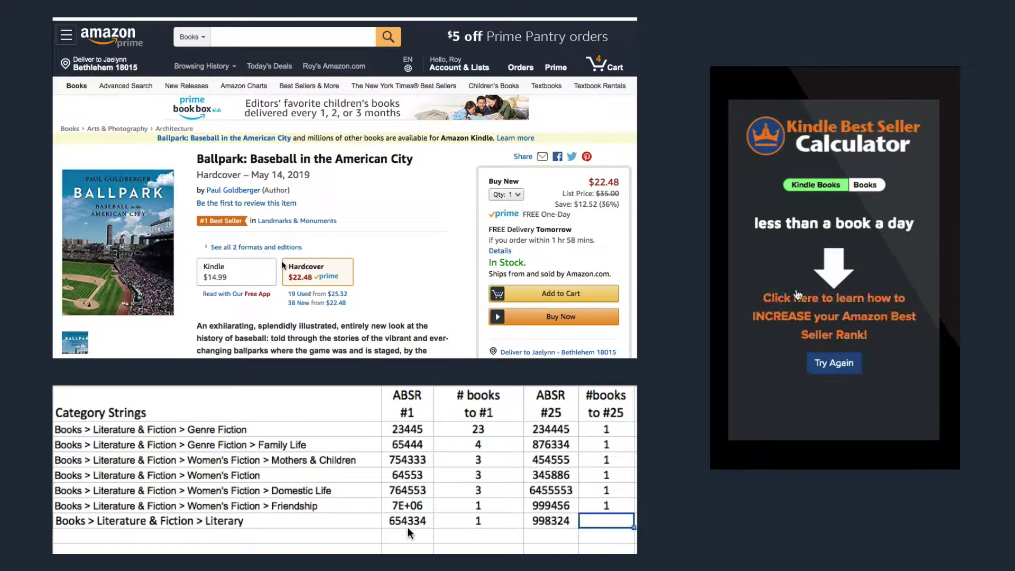
pyautogui.write('1')
# Step: Reset the sales calculator and add the category string Books > Literature & Fiction > Genre Fiction > Coming of Age
pyautogui.click(833, 363)
pyautogui.press('Return')
pyautogui.write('Books > Literature & Fiction > Genre Fiction > Coming of Age')
pyautogui.click(405, 538)
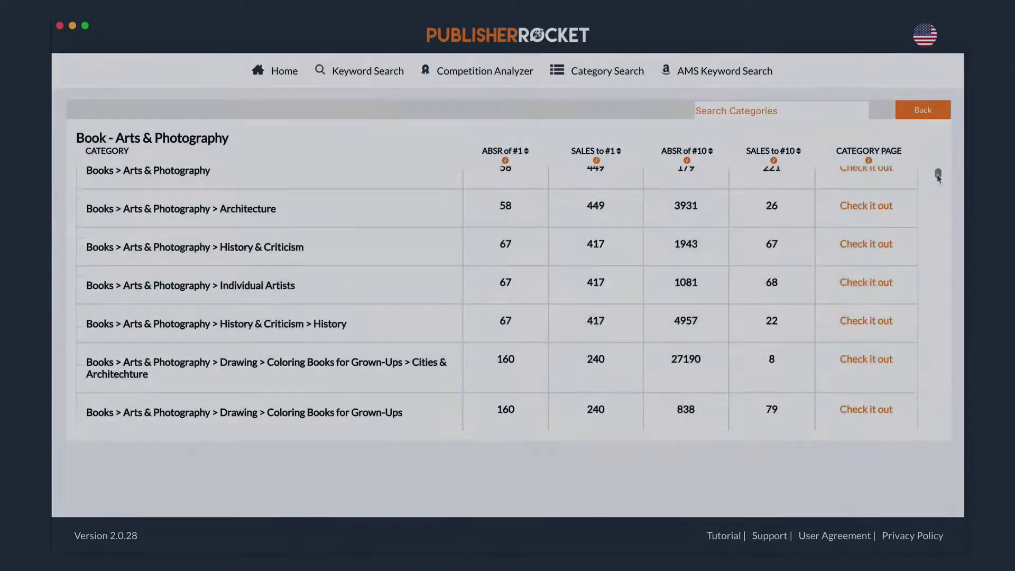
# Step: Switch to Publisher Rocket, look down the Arts & Photography category list, and open Category Search
pyautogui.moveTo(935, 173); pyautogui.dragTo(938, 263)
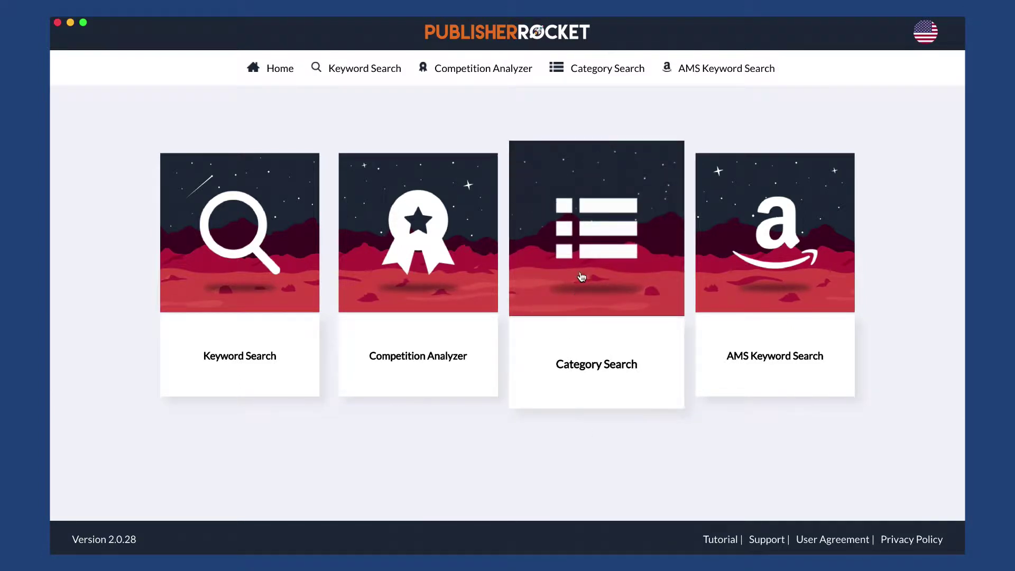
pyautogui.click(602, 68)
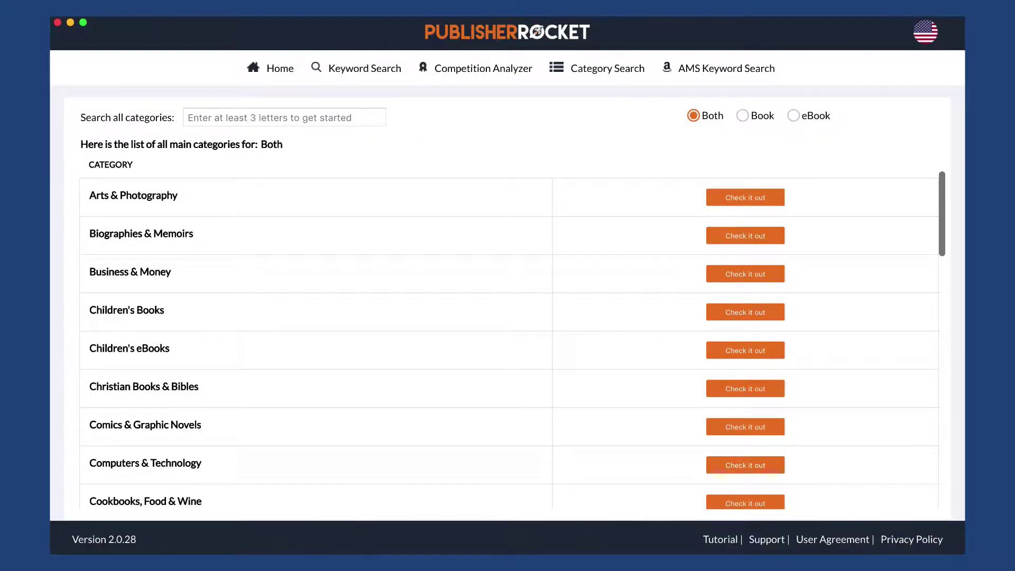
# Step: Compare the main category lists for Book and eBook, returning the filter to Both
pyautogui.click(741, 118)
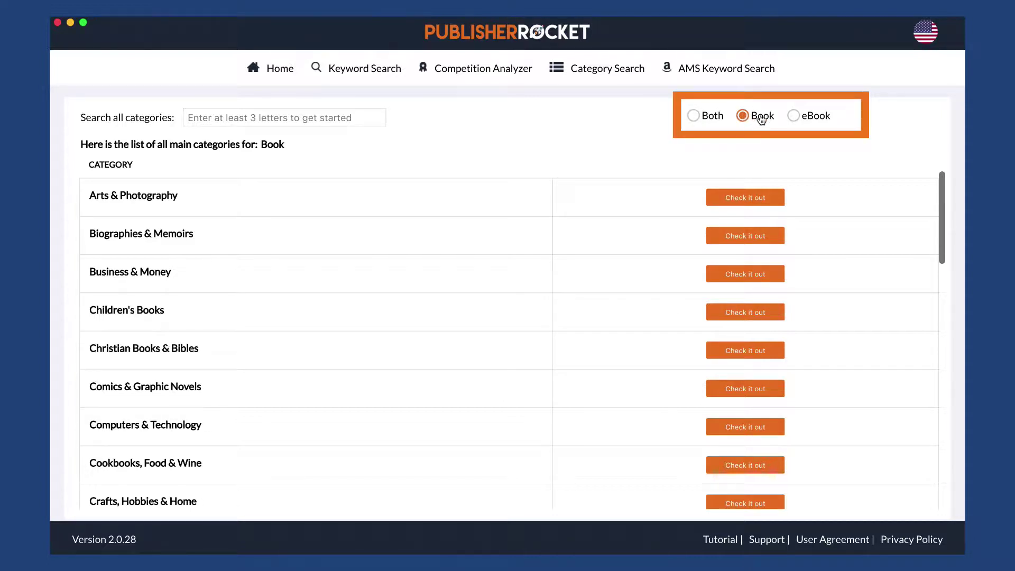
pyautogui.click(794, 116)
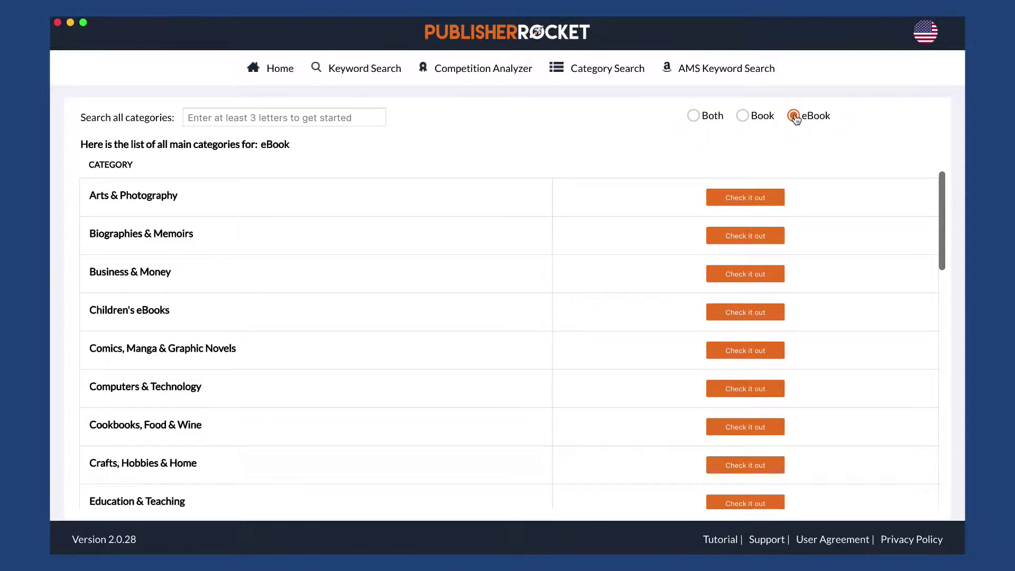
pyautogui.click(695, 120)
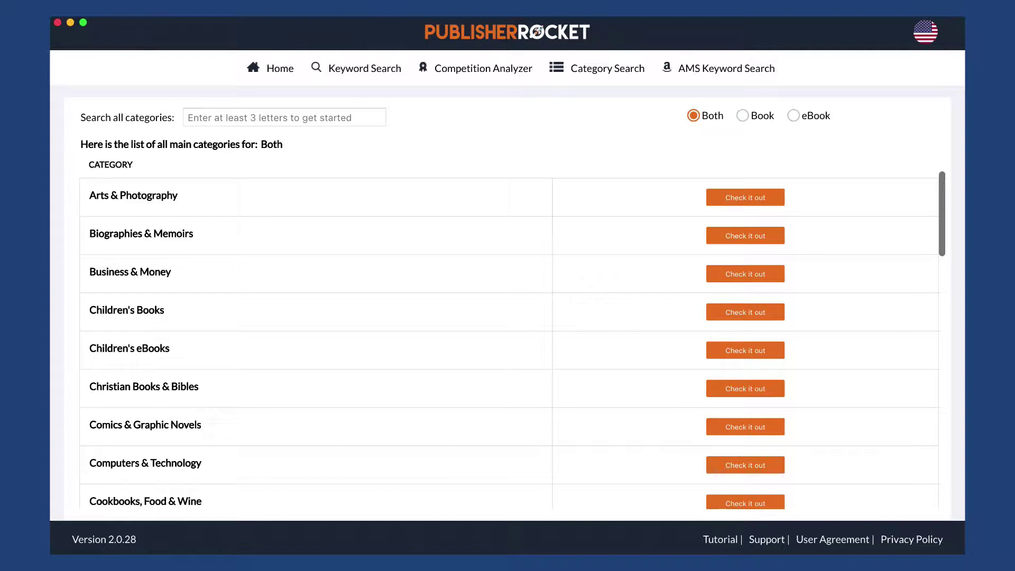
# Step: Find Science Fiction & Fantasy among the main categories and open its subcategory list
pyautogui.scroll(-5, 878, 219)
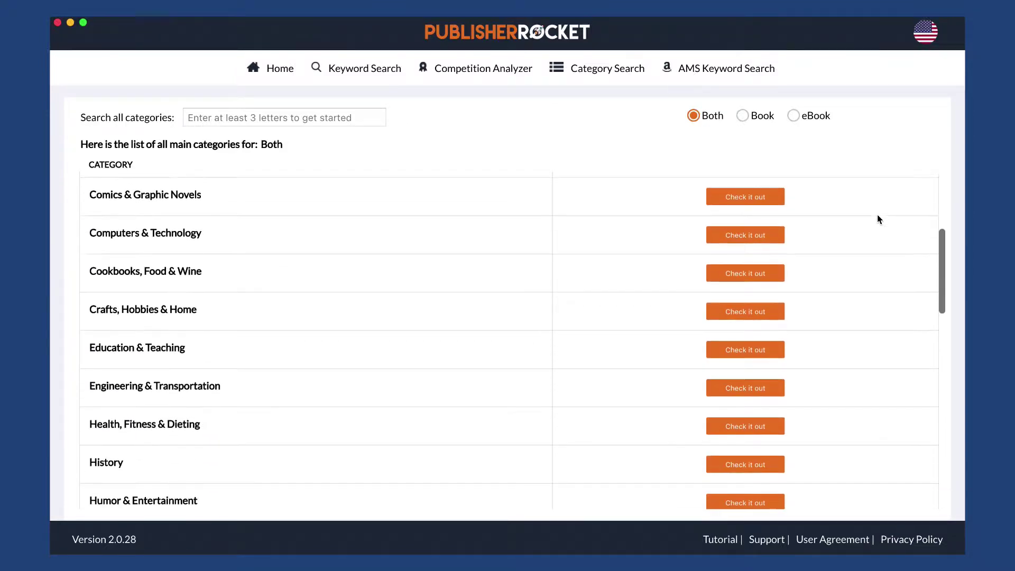
pyautogui.scroll(-10, 878, 215)
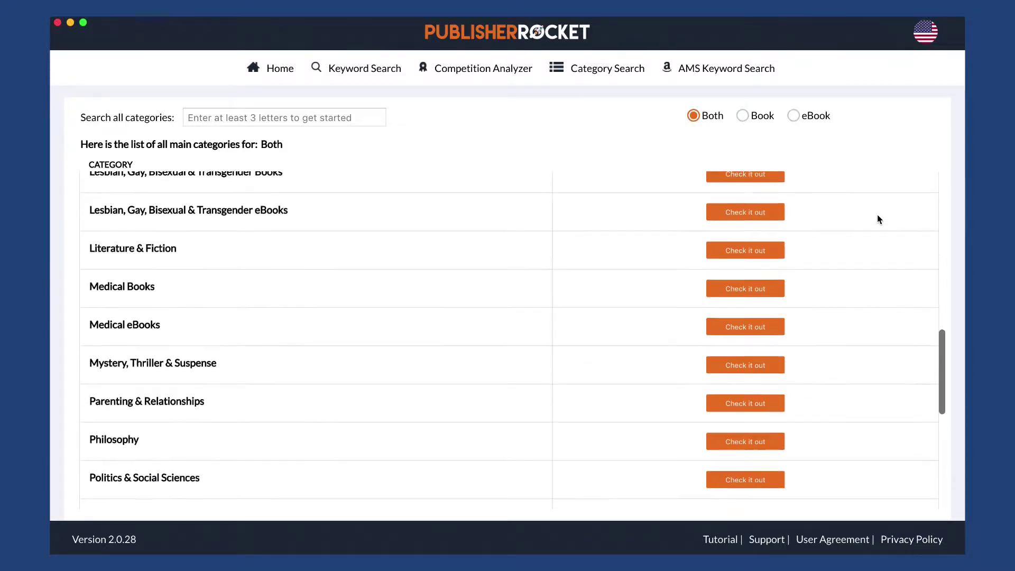
pyautogui.scroll(-8, 878, 219)
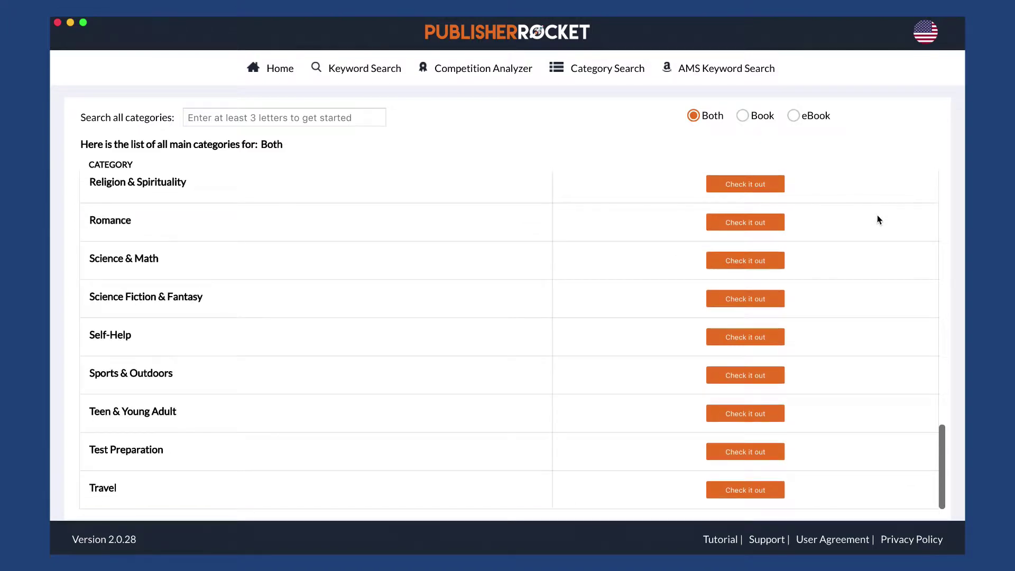
pyautogui.click(747, 298)
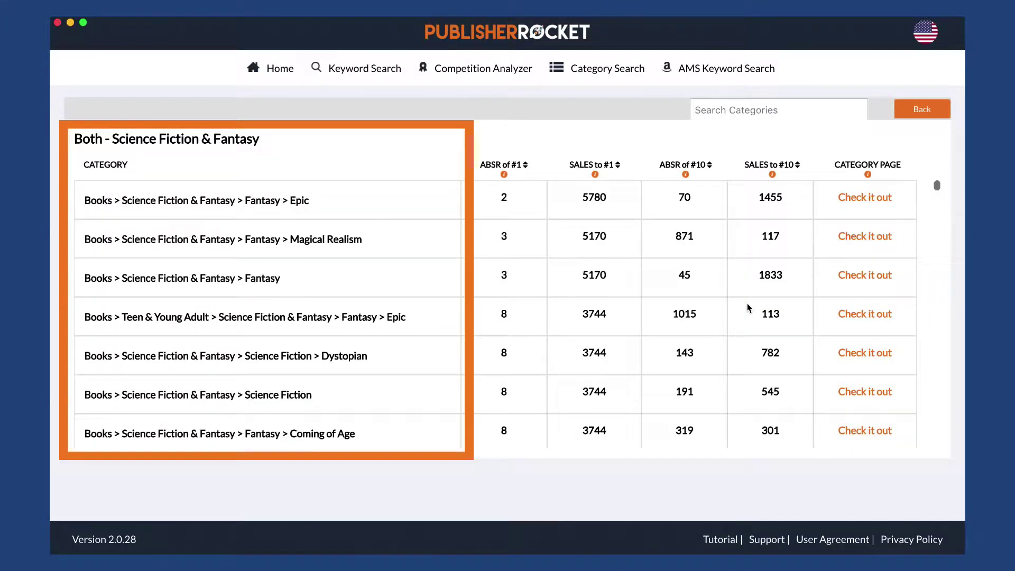
# Step: Review the Science Fiction & Fantasy category strings and open the category page for Books > Science Fiction & Fantasy > Fantasy > Epic
pyautogui.scroll(-15, 748, 307)
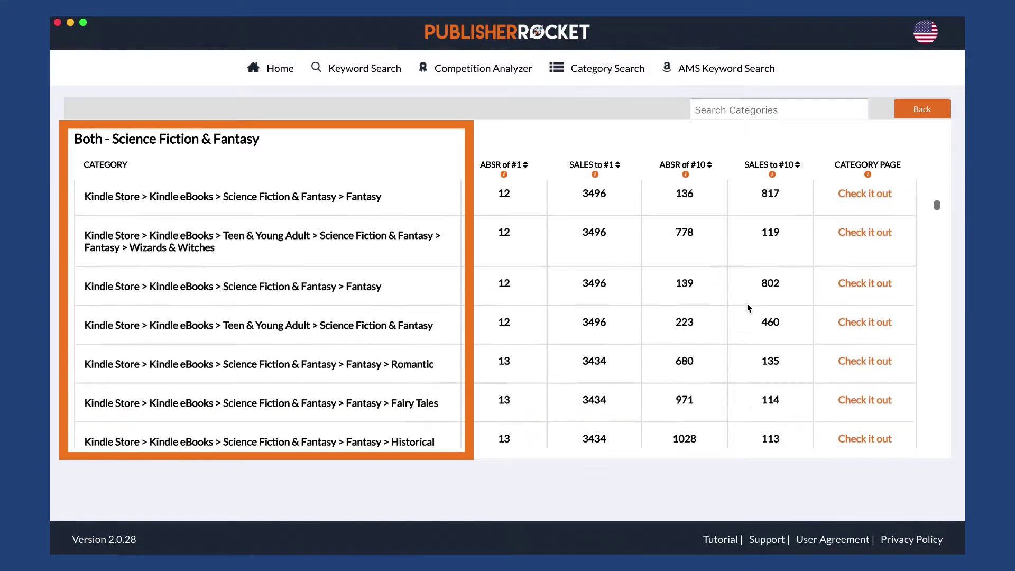
pyautogui.scroll(15, 748, 307)
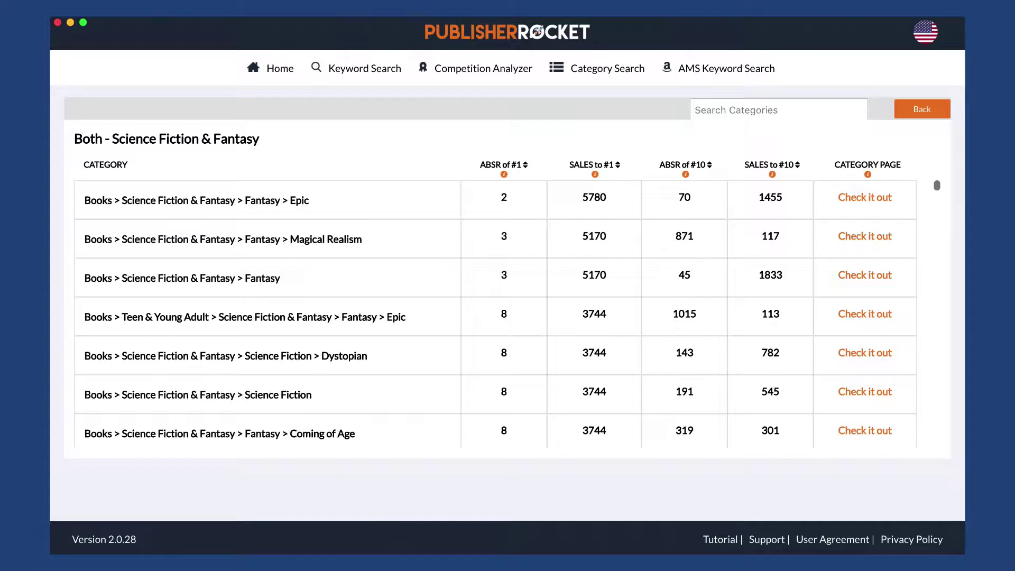
pyautogui.click(864, 201)
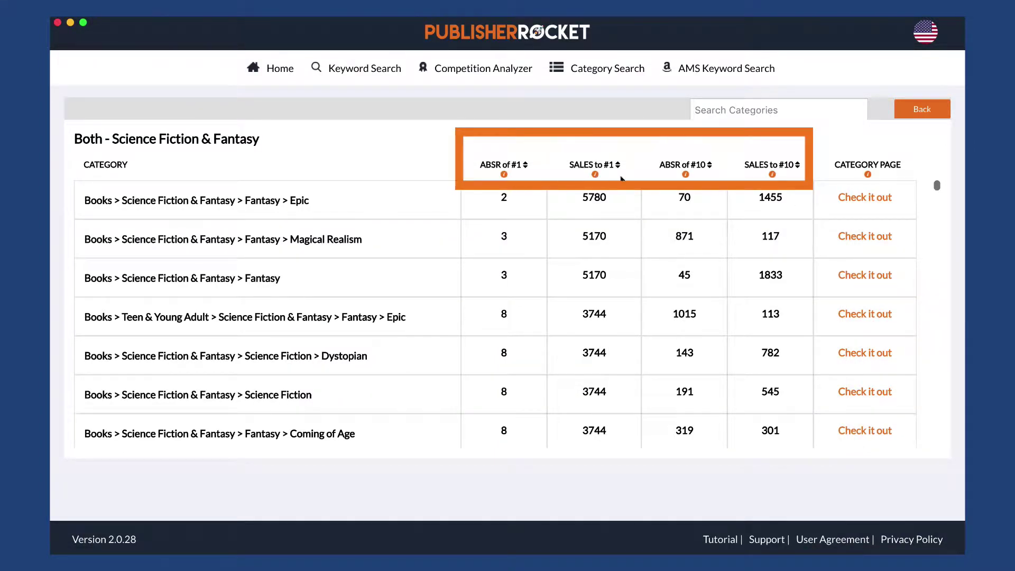
# Step: Sort the subcategories by ABSR of #1 in descending order, followed by SALES to #1 from lowest to highest
pyautogui.click(527, 168)
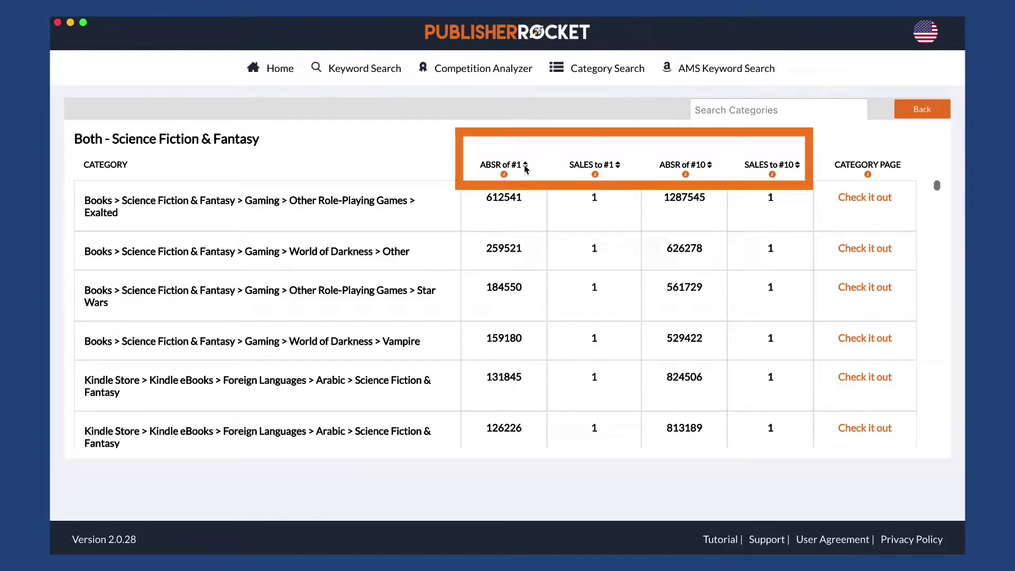
pyautogui.click(618, 167)
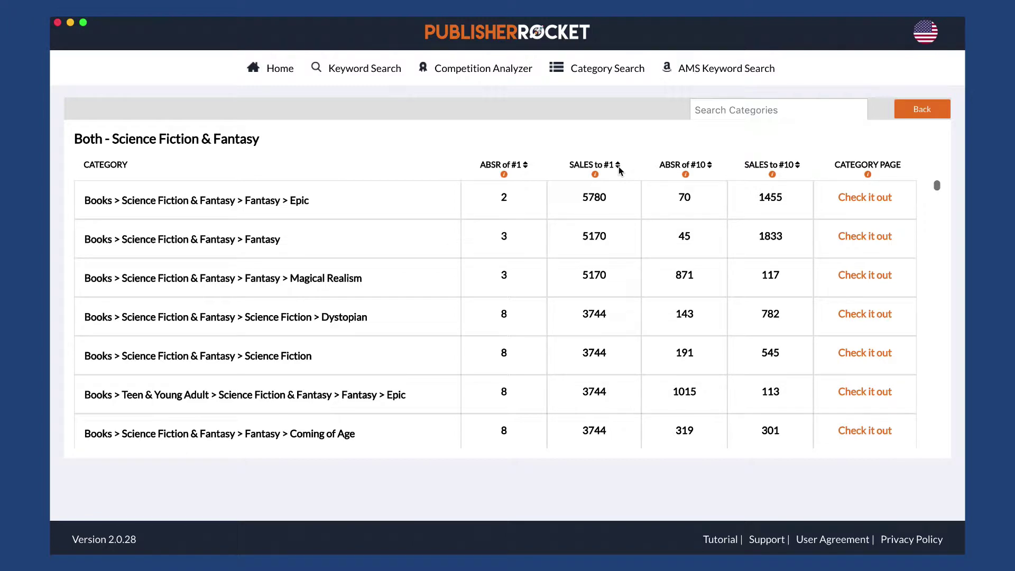
pyautogui.click(618, 166)
pyautogui.scroll(-5, 620, 182)
pyautogui.scroll(-15, 620, 186)
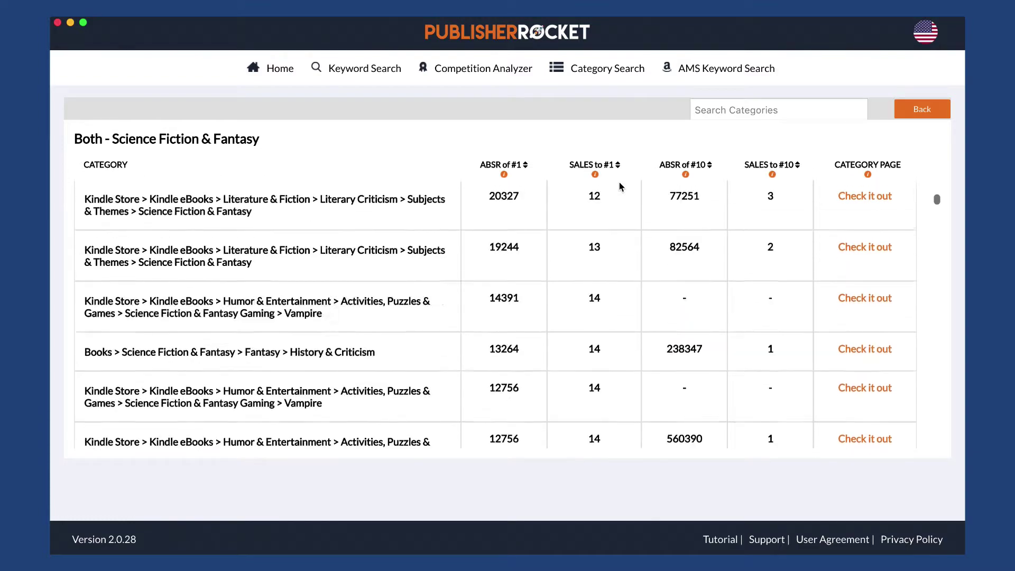
pyautogui.scroll(10, 619, 186)
pyautogui.scroll(5, 621, 186)
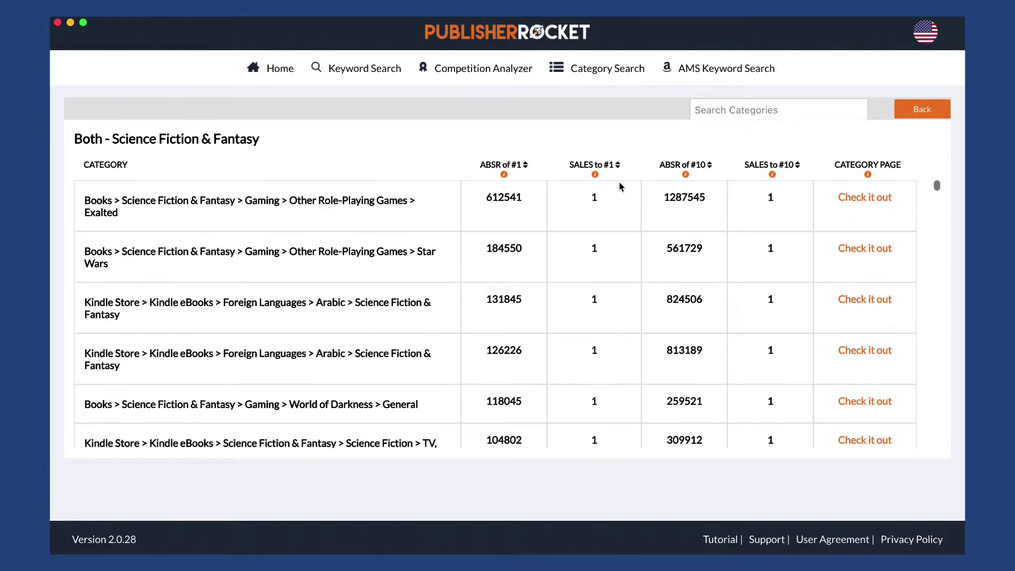
# Step: Filter the Science Fiction & Fantasy subcategories by "Military" and review the matching categories
pyautogui.click(827, 111)
pyautogui.write('Military')
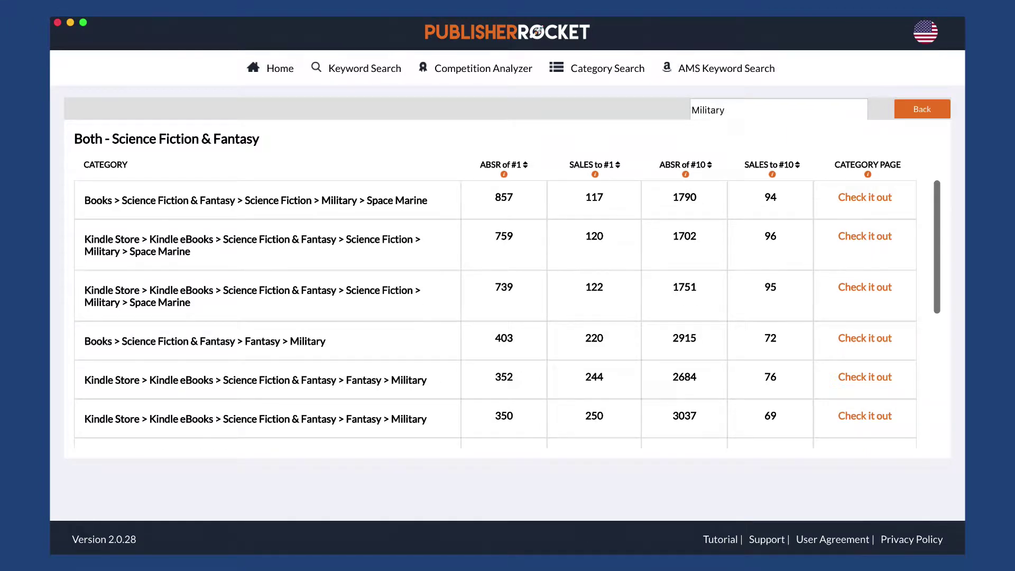
pyautogui.scroll(-5, 827, 247)
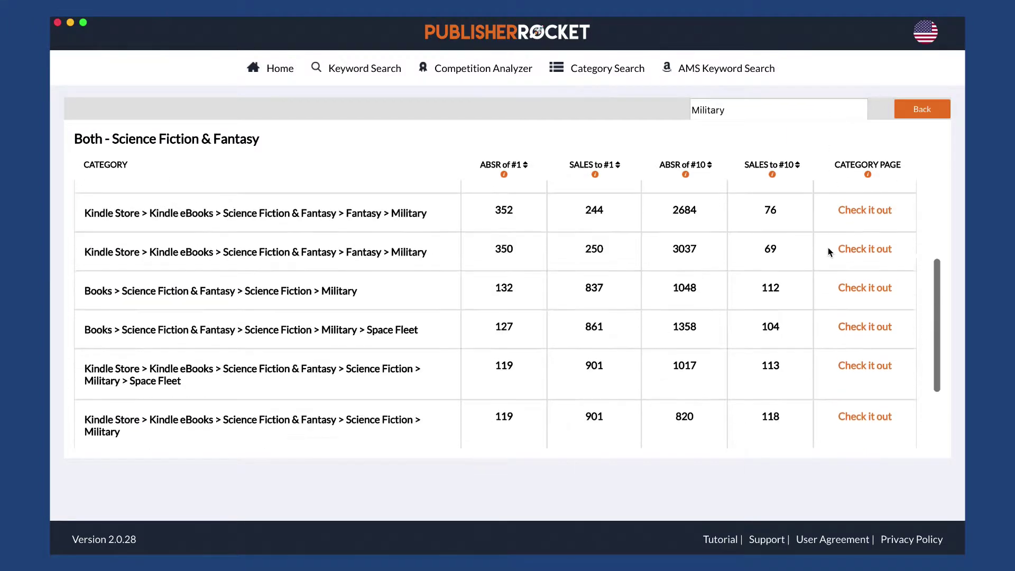
pyautogui.scroll(10, 829, 249)
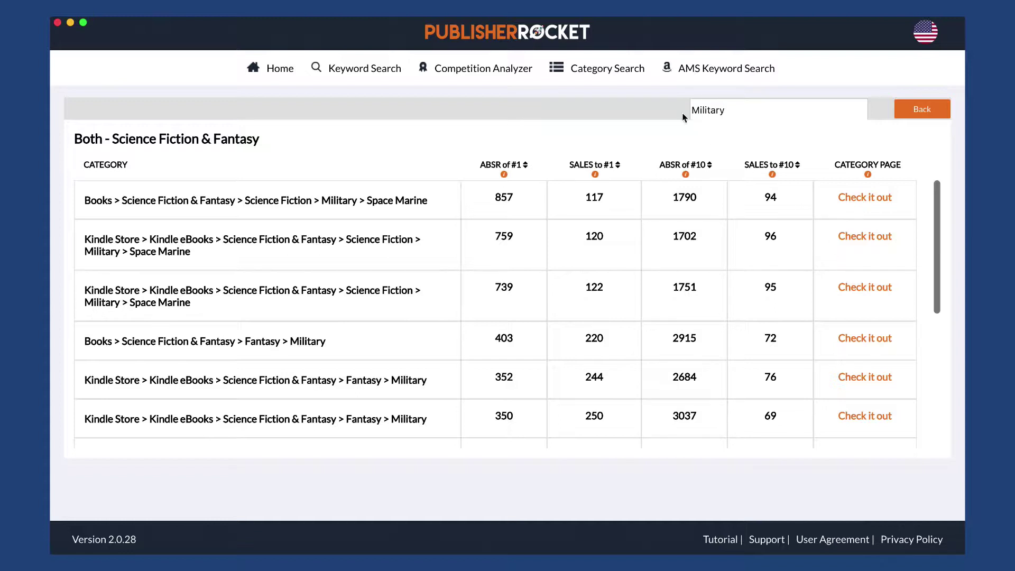
# Step: Return to the main category list, search all categories for "dog" and look through the results
pyautogui.click(607, 77)
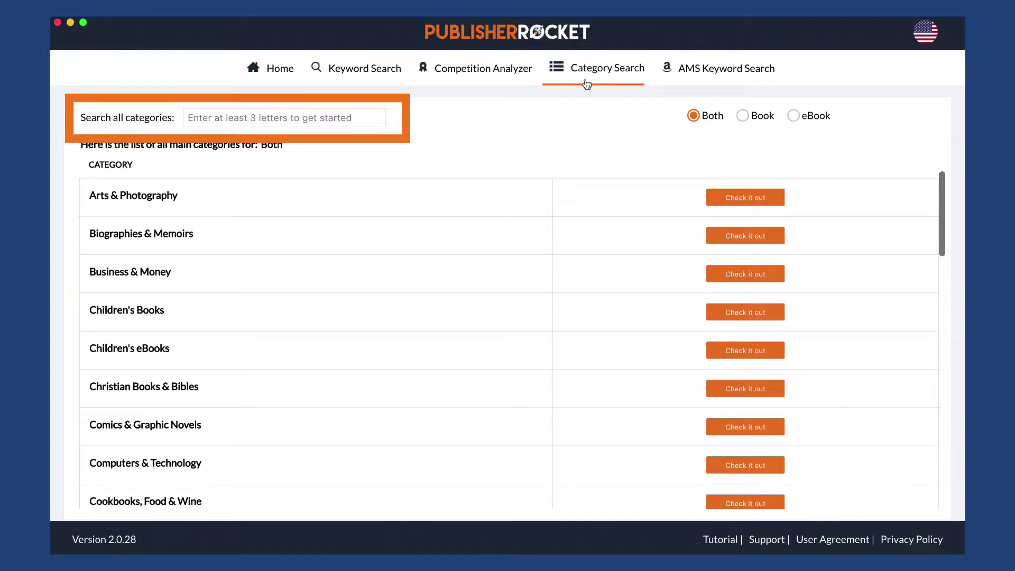
pyautogui.click(365, 117)
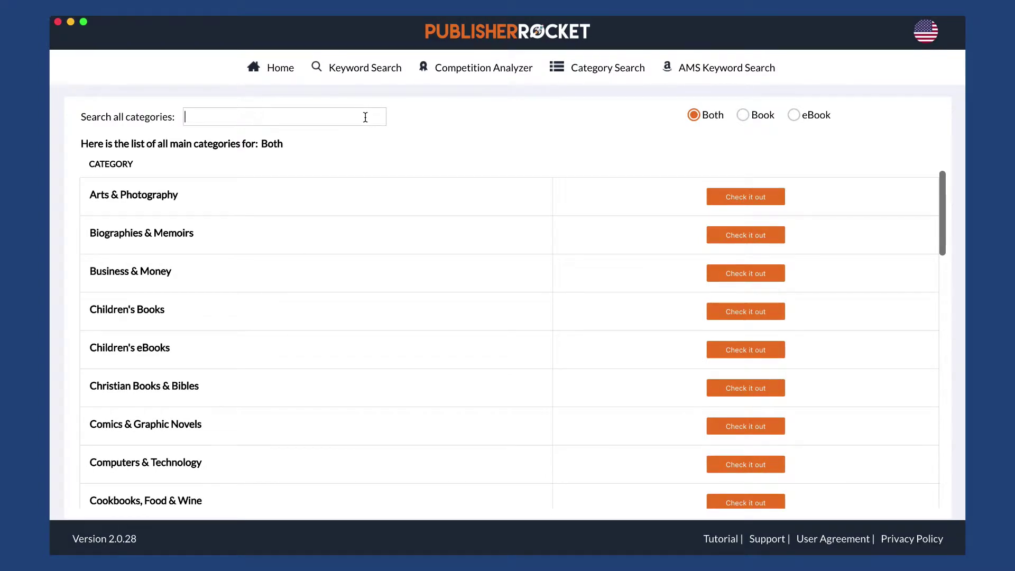
pyautogui.write('dog')
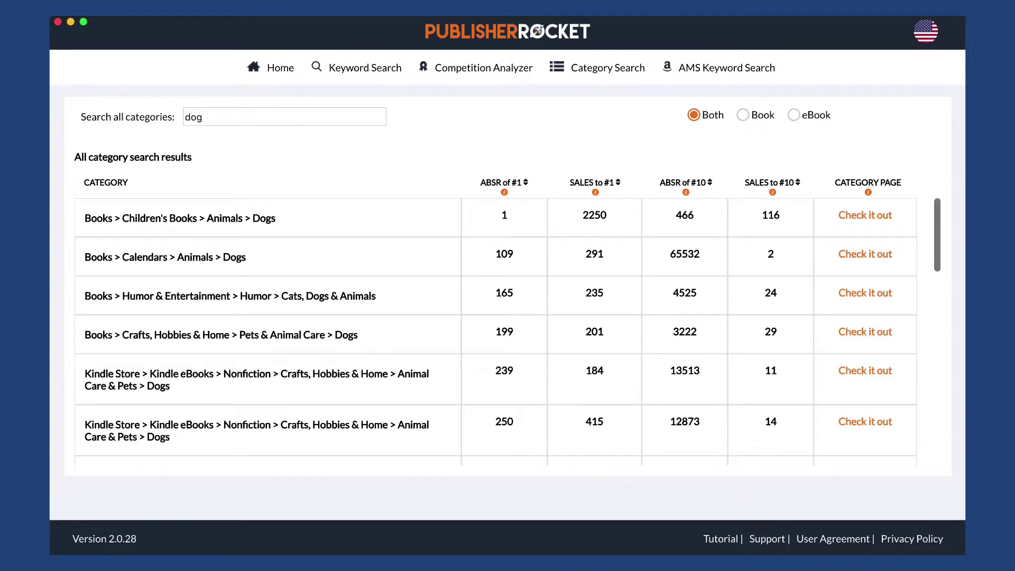
pyautogui.scroll(-10, 407, 251)
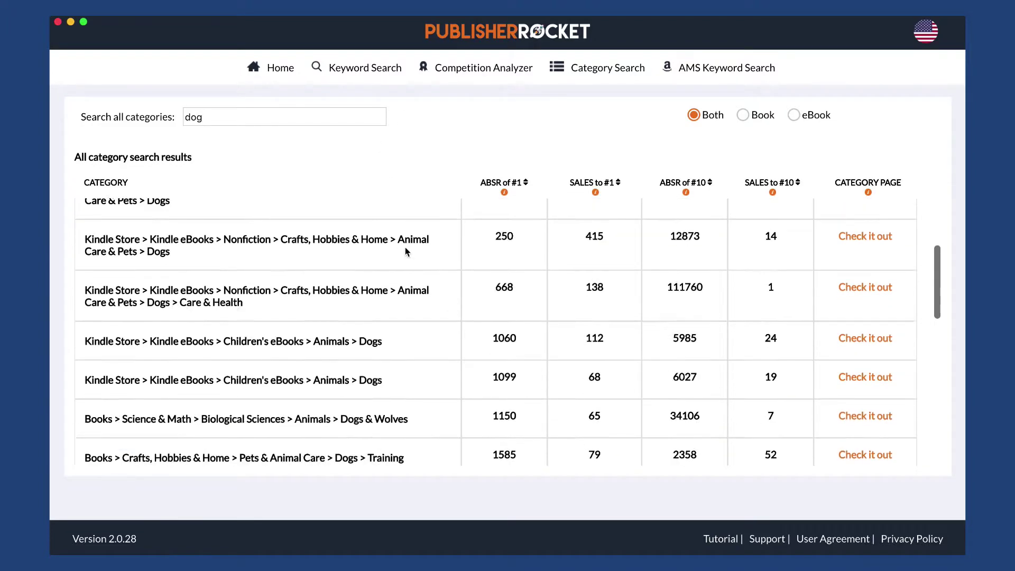
pyautogui.scroll(-3, 407, 252)
pyautogui.scroll(13, 406, 251)
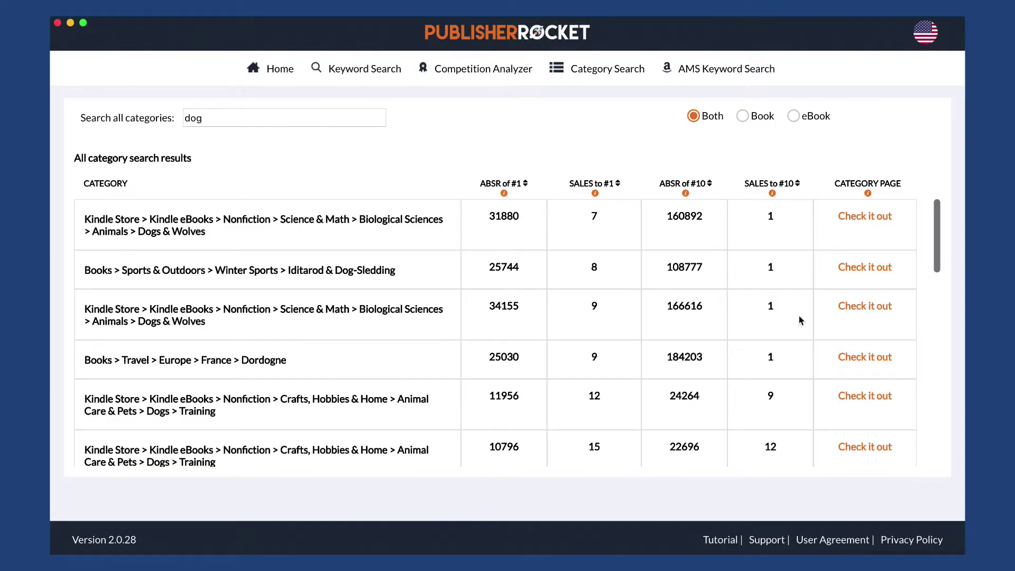
# Step: Sort the dog categories by SALES to #1 in ascending order and compare the Book and eBook results, returning to Both
pyautogui.click(618, 184)
pyautogui.click(617, 183)
pyautogui.click(743, 118)
pyautogui.click(794, 118)
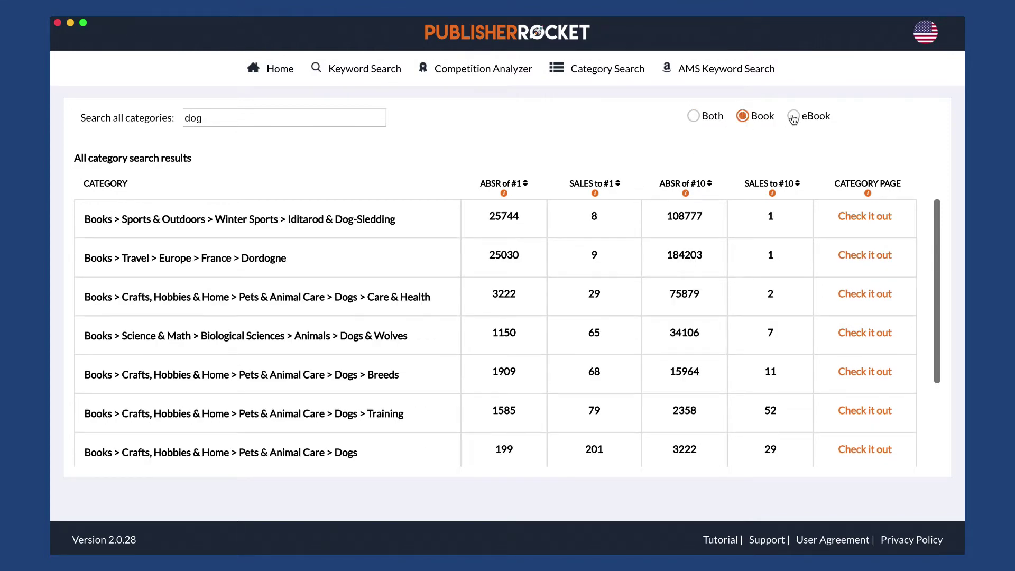
pyautogui.click(691, 118)
# Step: Clear "dog" from the search of all categories
pyautogui.click(351, 118)
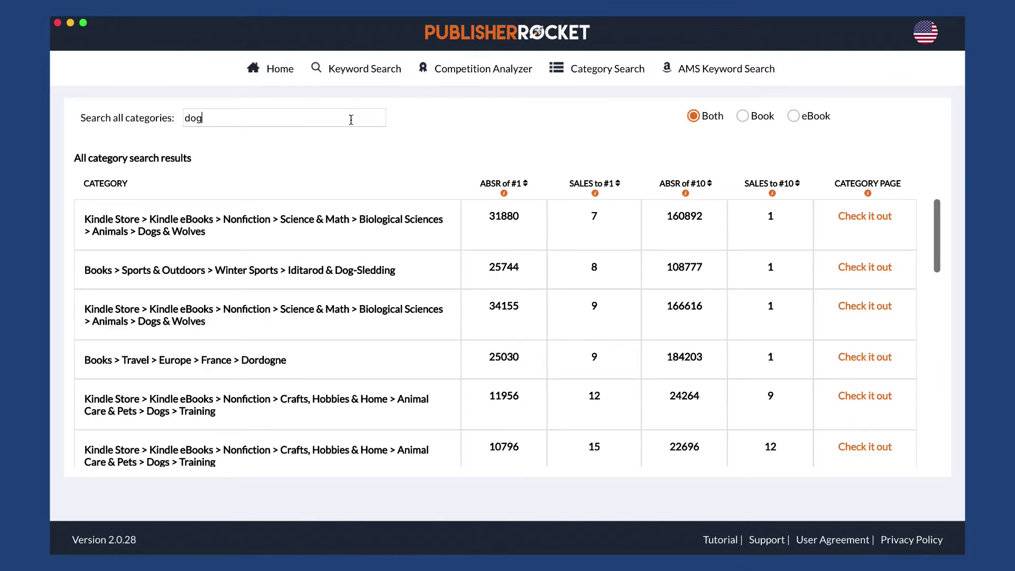
pyautogui.press('BackSpace')
pyautogui.press('BackSpace')
pyautogui.press('BackSpace')
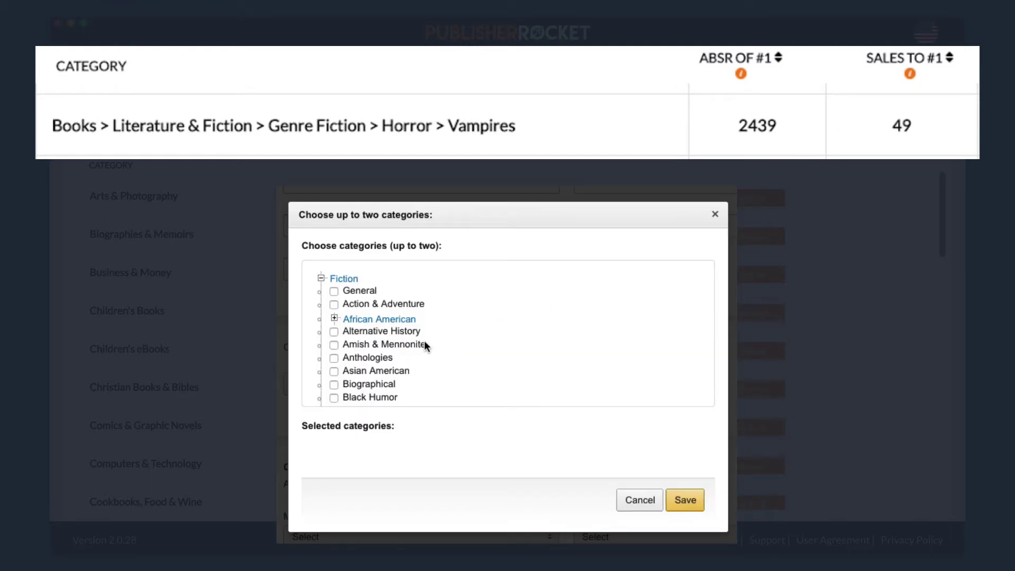
# Step: Browse the Fiction categories in the book's category chooser and expand Mystery & Detective to examine its subcategories
pyautogui.scroll(-3, 425, 345)
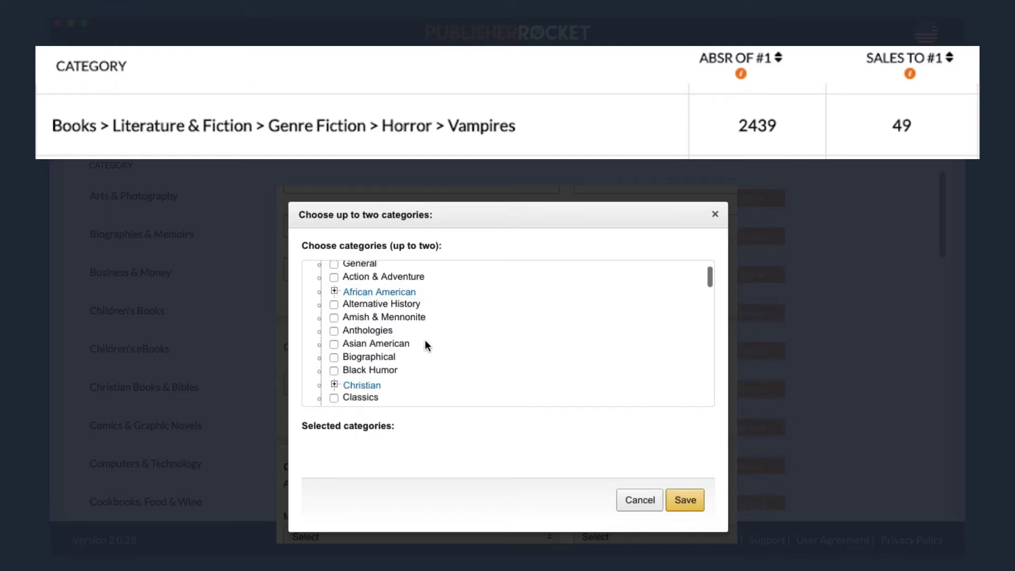
pyautogui.scroll(-10, 427, 345)
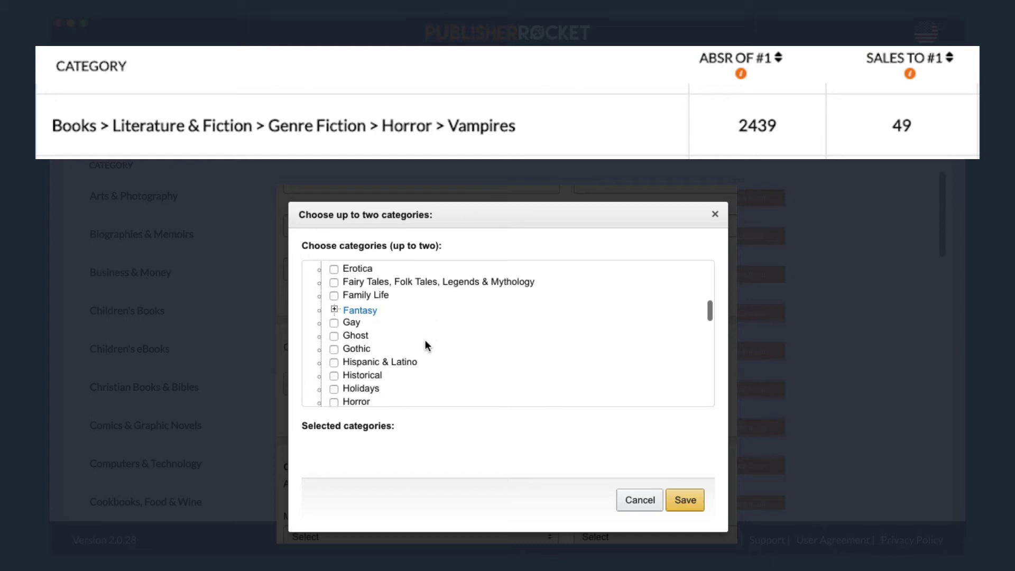
pyautogui.scroll(-8, 426, 343)
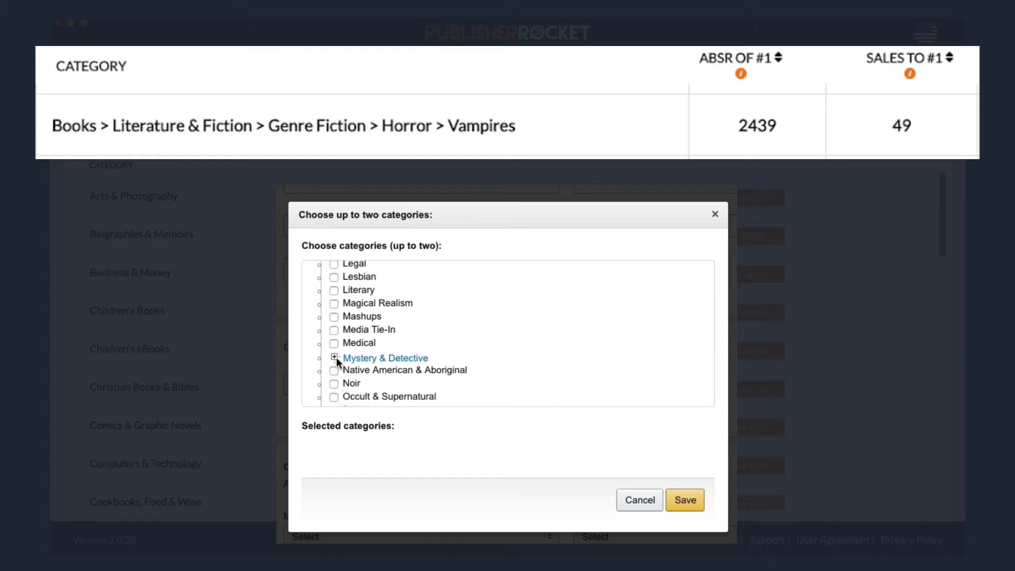
pyautogui.click(334, 356)
pyautogui.scroll(-2, 373, 373)
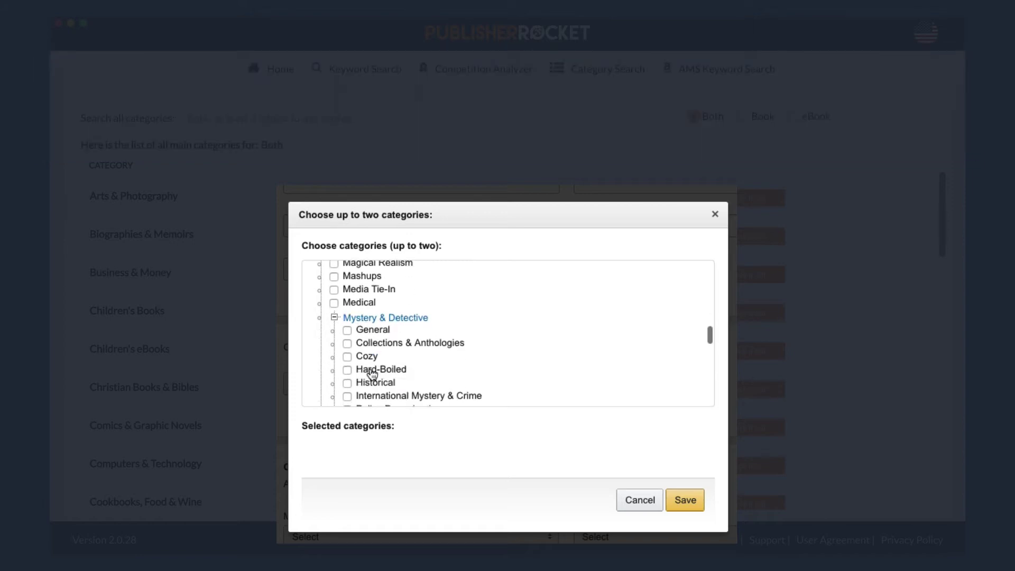
pyautogui.scroll(-6, 373, 373)
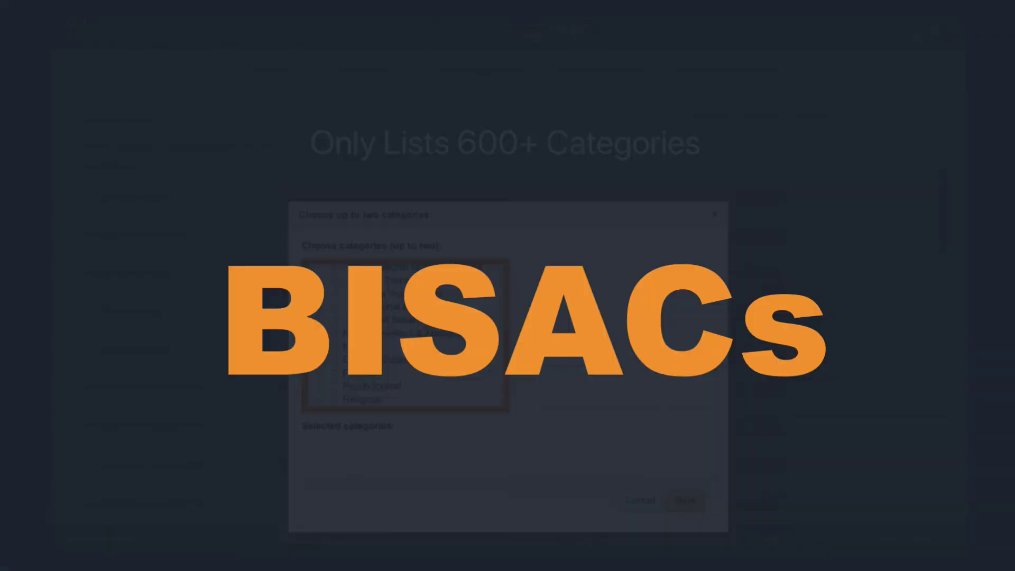
pyautogui.scroll(-4, 429, 294)
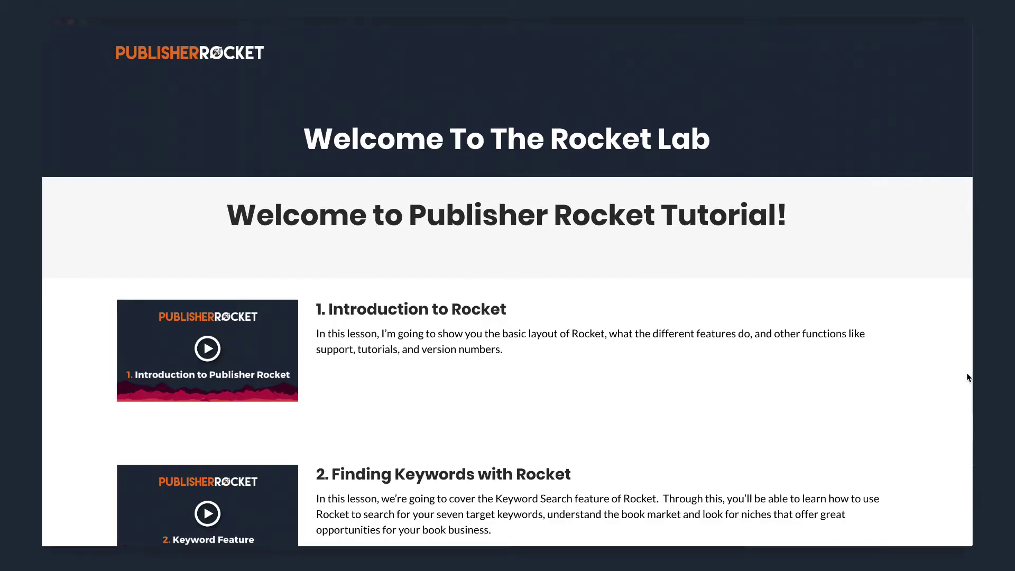
# Step: Look through the lessons on the Publisher Rocket tutorial page
pyautogui.scroll(-15, 967, 377)
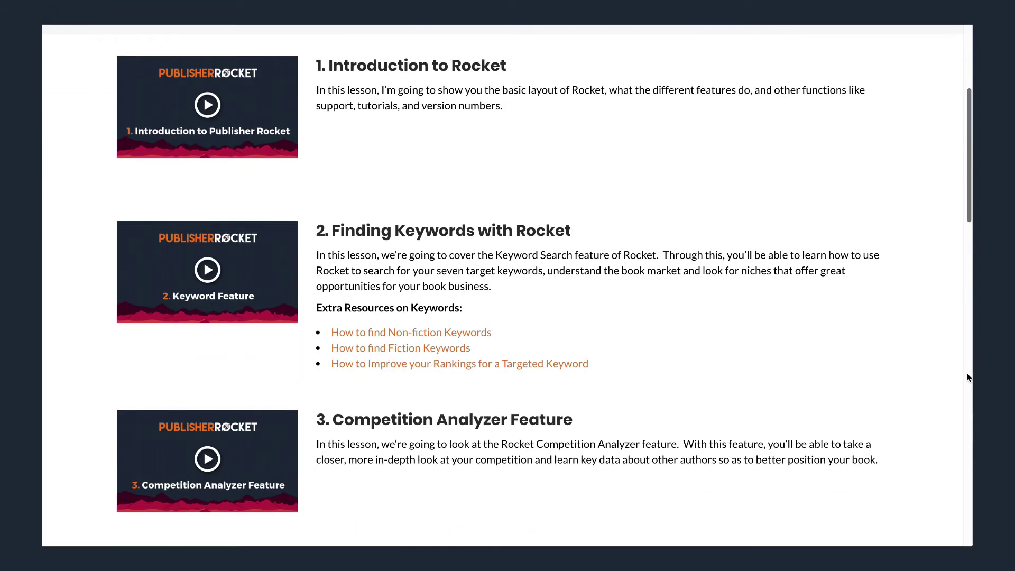